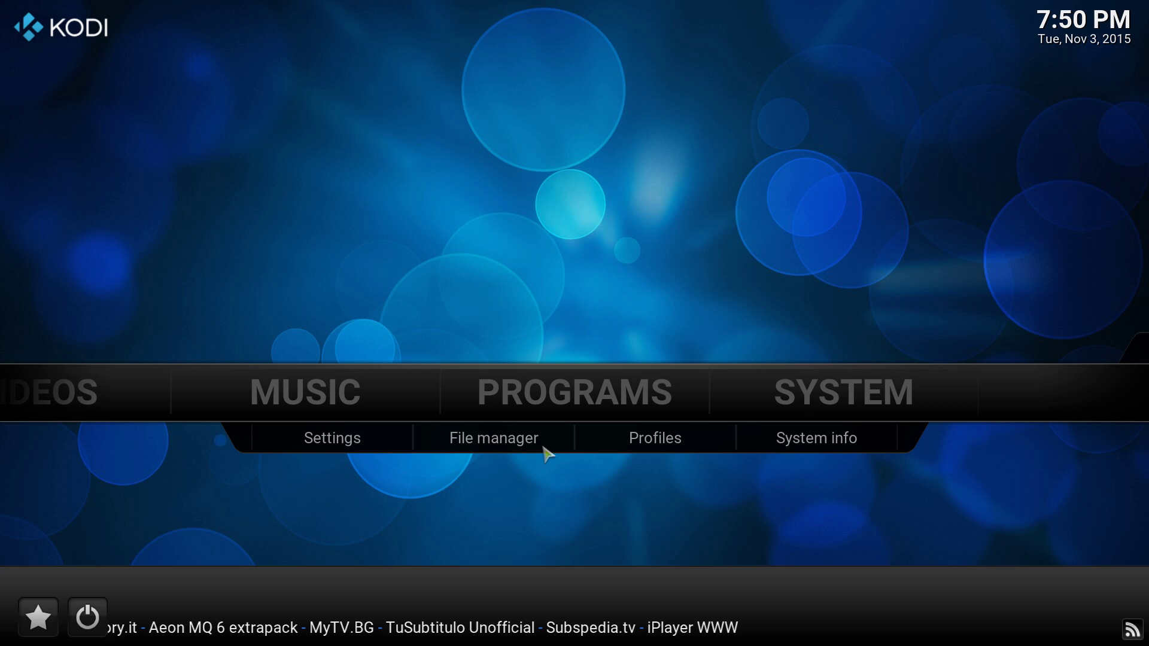
Step: Open the File manager and start adding a new source, leaving the path at <None>
{"action": "left_click", "coordinate": [514, 447]}
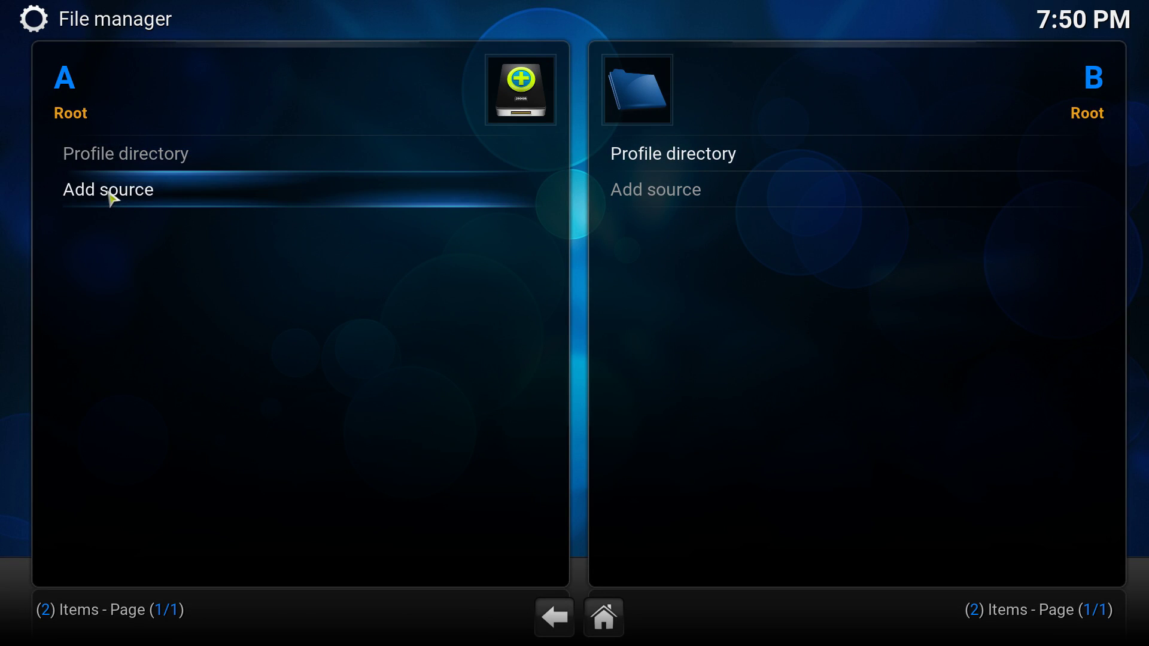
{"action": "left_click", "coordinate": [110, 195]}
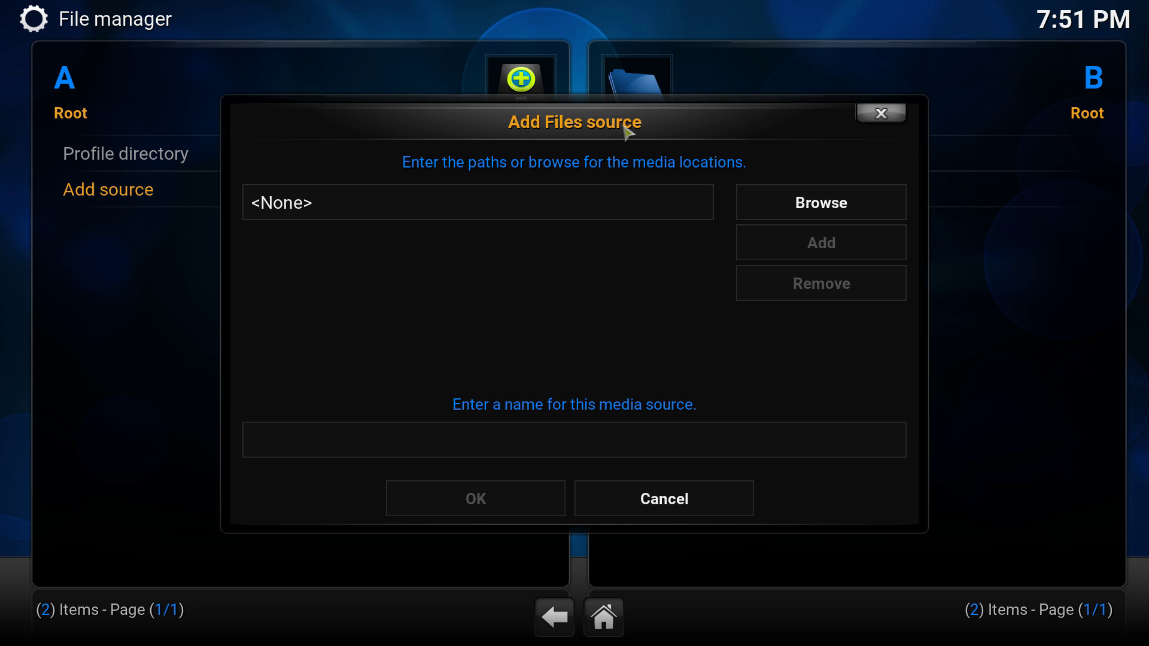
{"action": "left_click", "coordinate": [400, 210]}
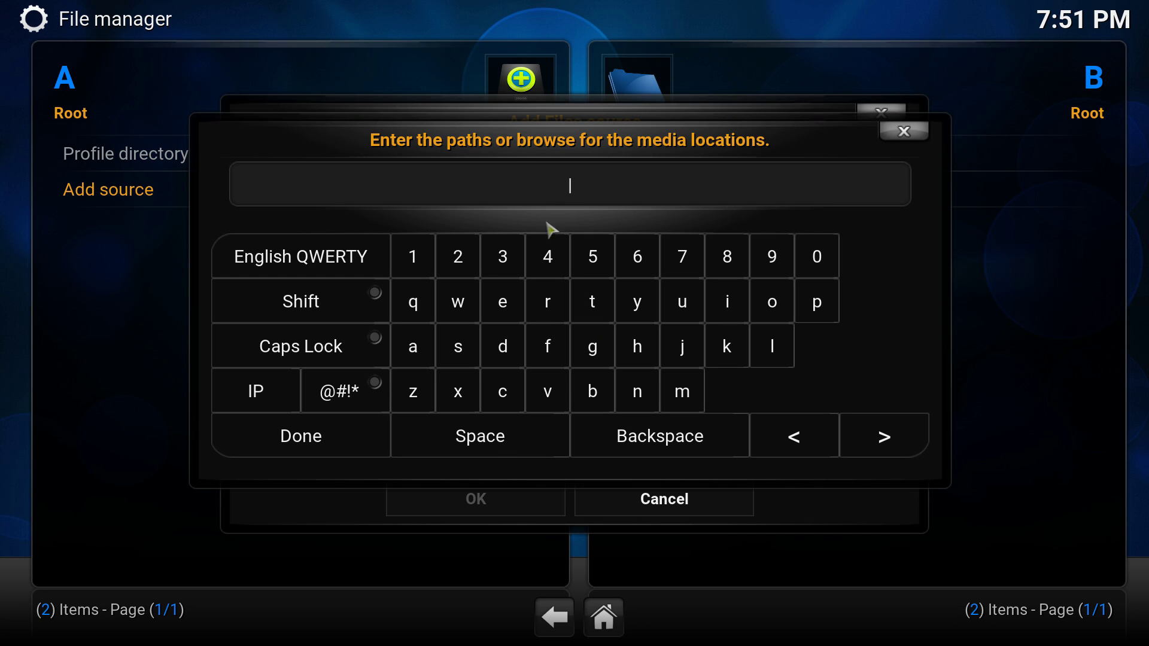
{"action": "right_click", "coordinate": [562, 191]}
{"action": "left_click", "coordinate": [428, 214]}
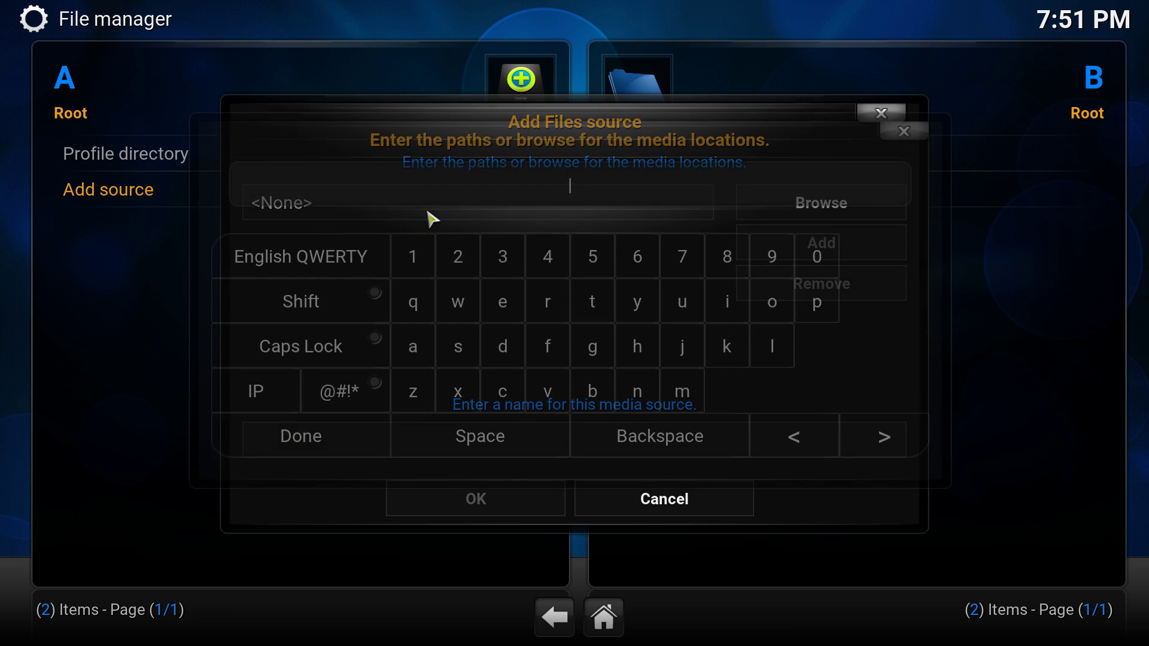
{"action": "type", "text": "http://www.spartanpixel.net/repo"}
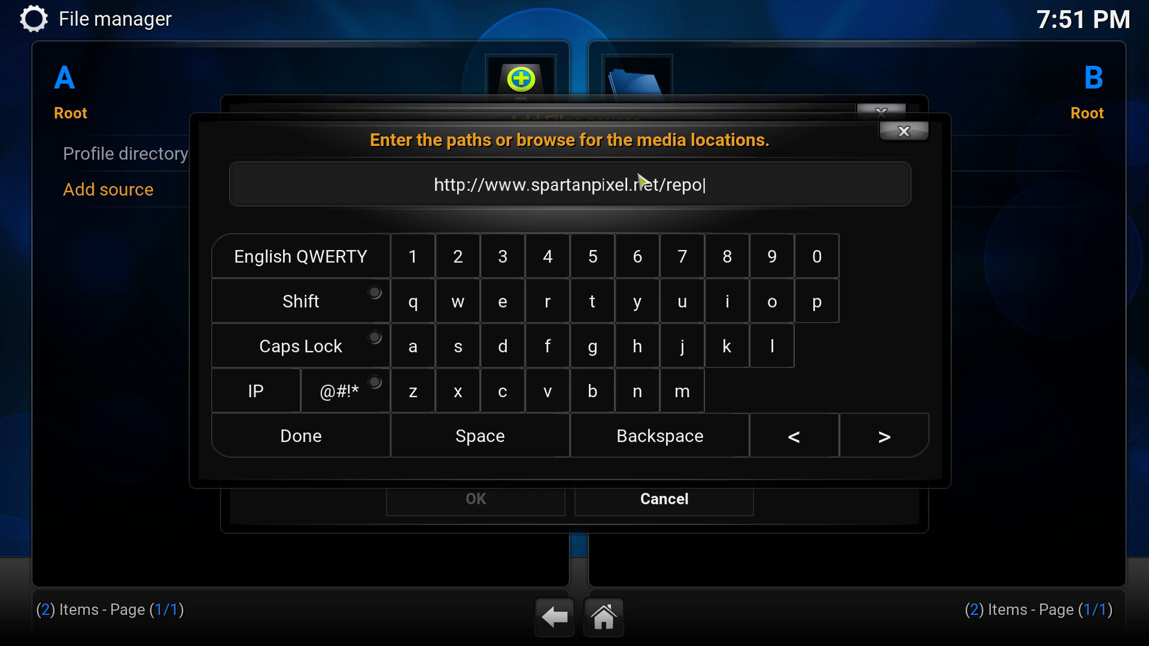
{"action": "left_click", "coordinate": [319, 441]}
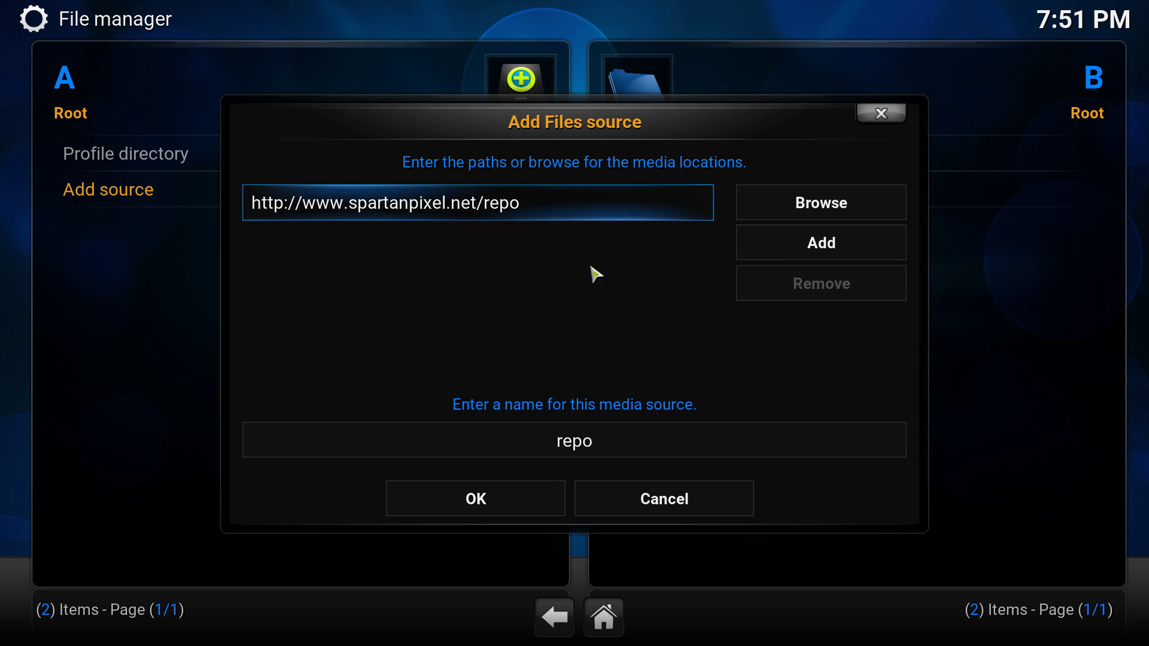
Step: Rename the source from repo to *spartan and save it
{"action": "left_click", "coordinate": [569, 441]}
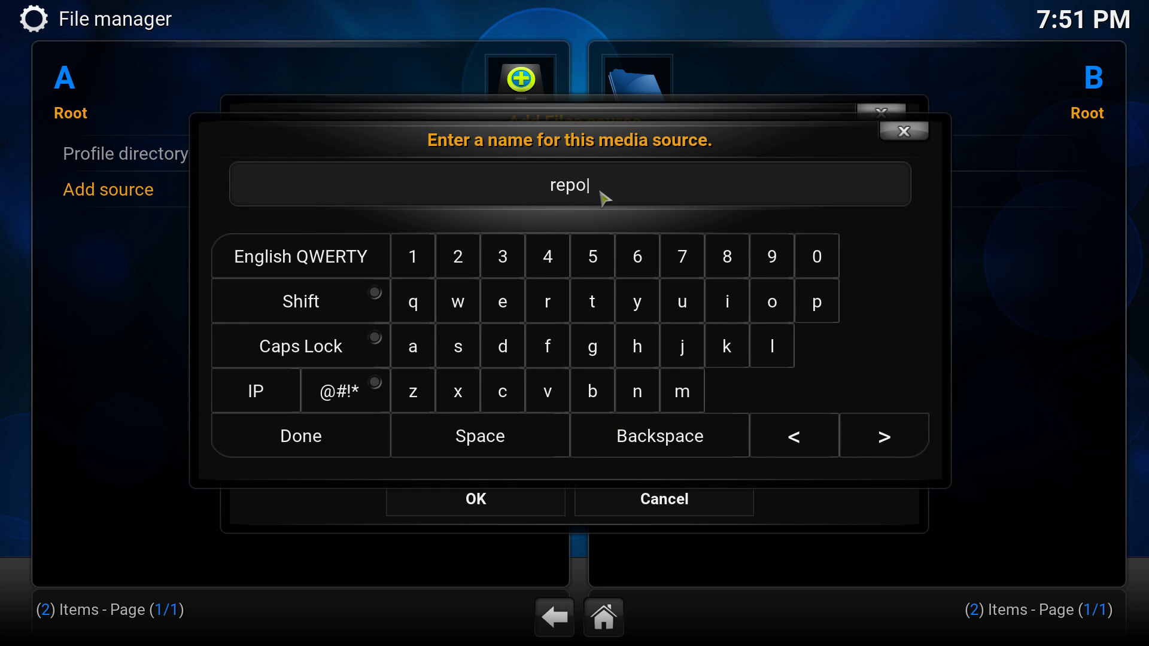
{"action": "key", "text": "BackSpace"}
{"action": "key", "text": "BackSpace"}
{"action": "key", "text": "BackSpace"}
{"action": "type", "text": "spartan"}
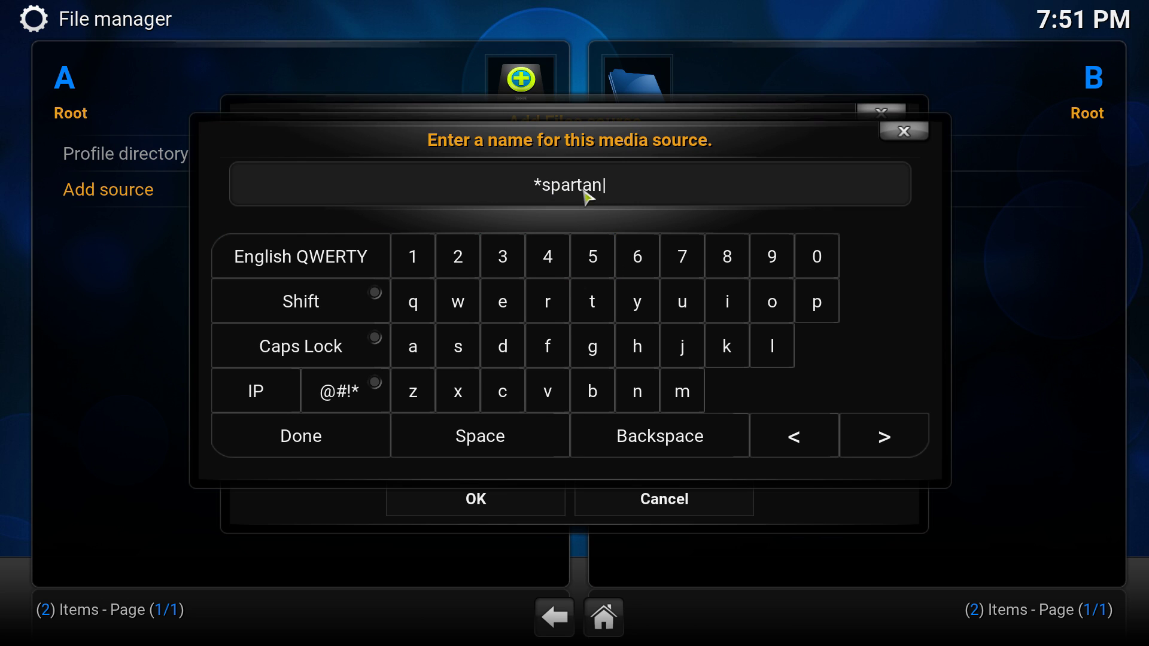
{"action": "left_click", "coordinate": [331, 441]}
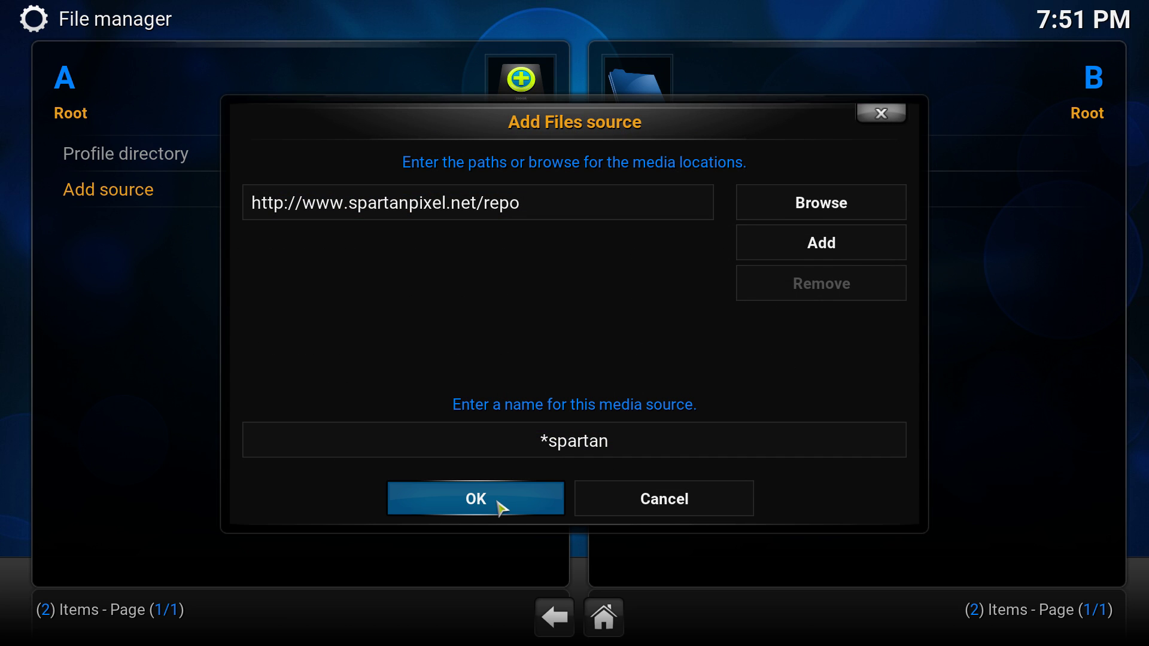
{"action": "left_click", "coordinate": [500, 507]}
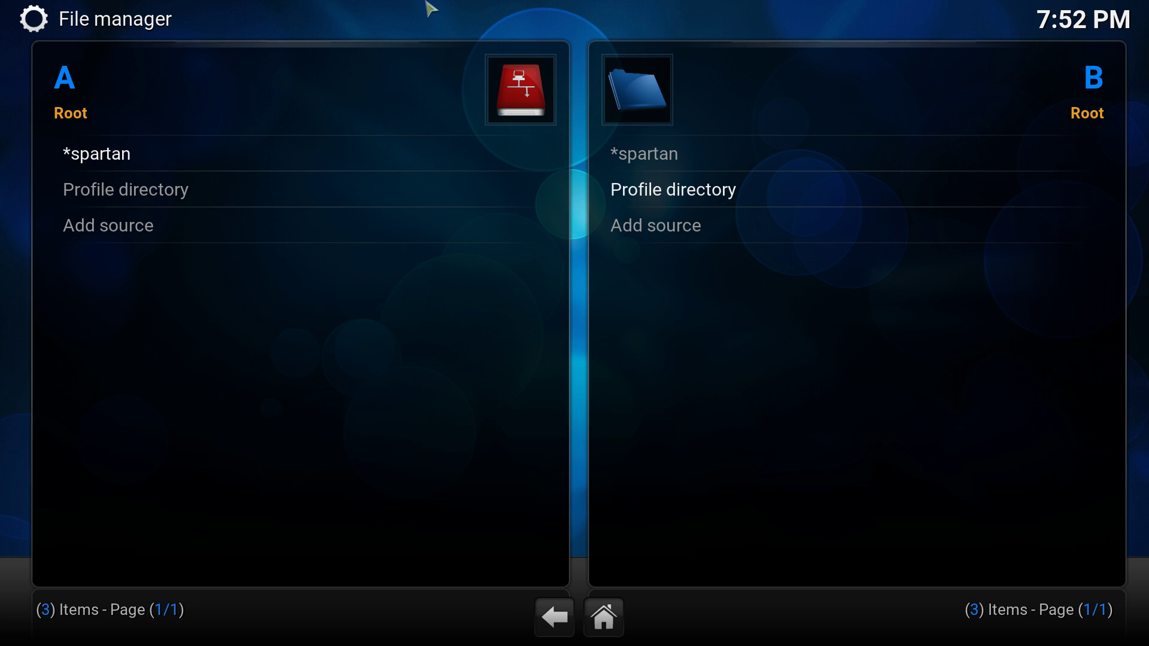
Step: From Settings > Add-ons, install Wizard Build.zip from the *spartan source via Install from zip file
{"action": "key", "text": "Escape"}
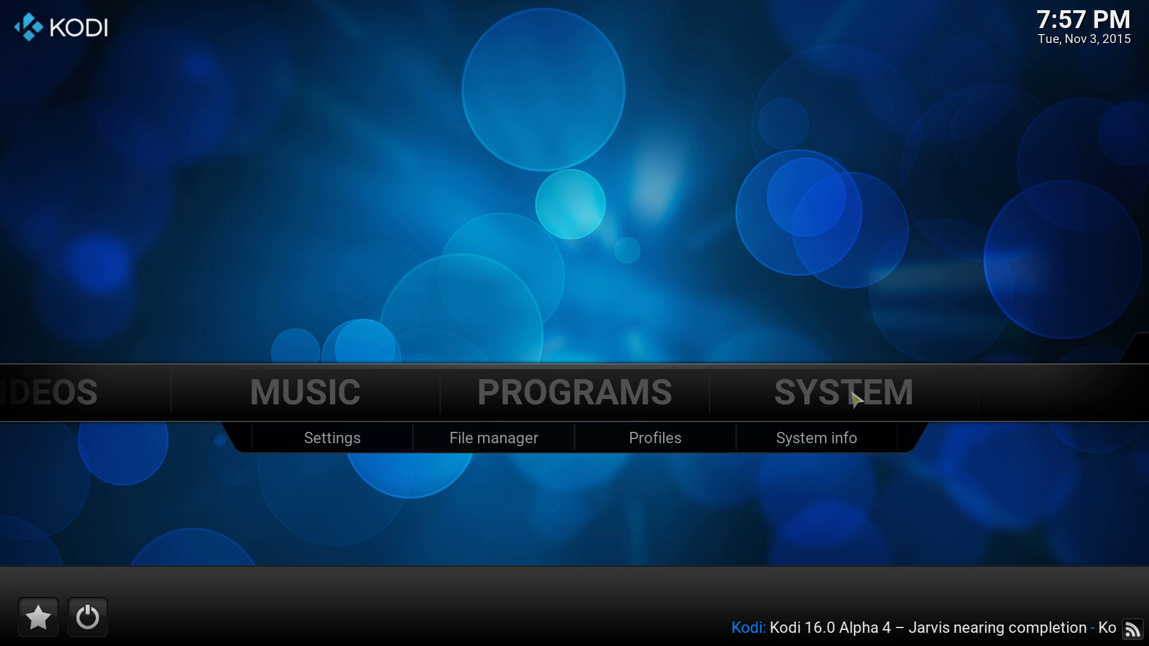
{"action": "left_click", "coordinate": [856, 400]}
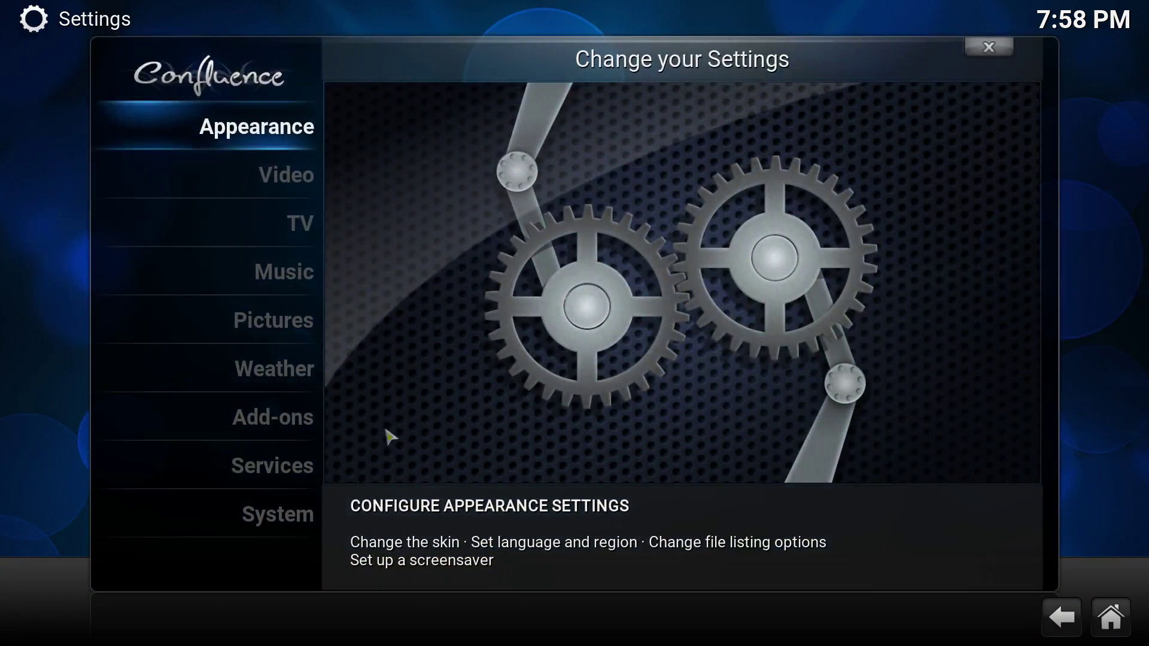
{"action": "left_click", "coordinate": [269, 420]}
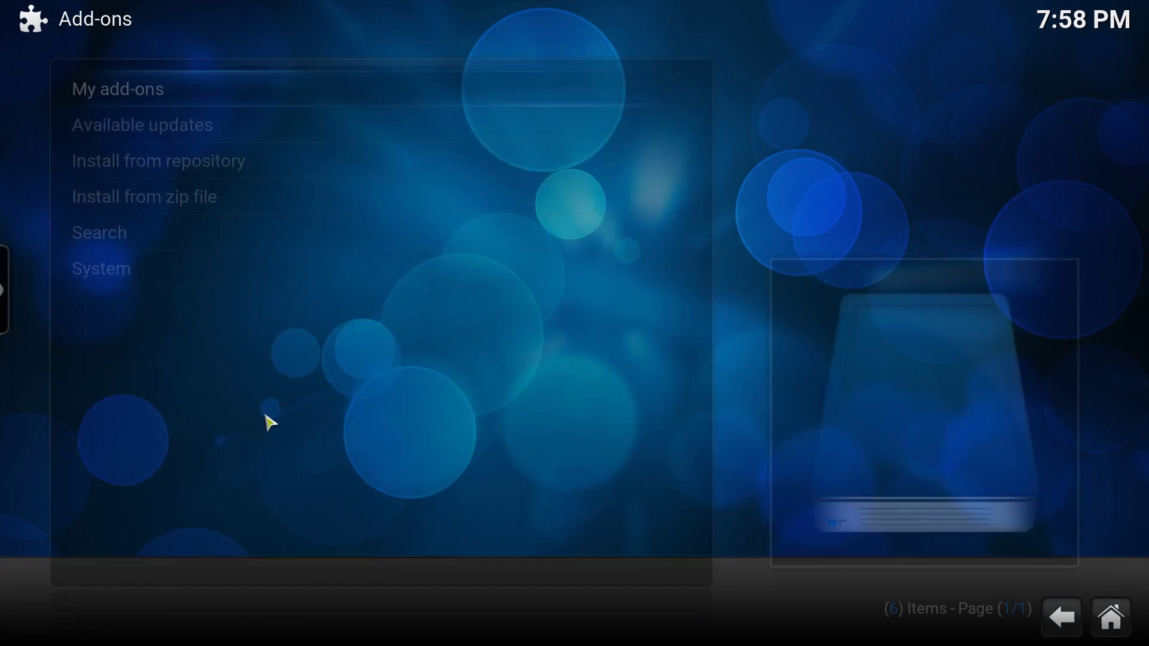
{"action": "left_click", "coordinate": [167, 205]}
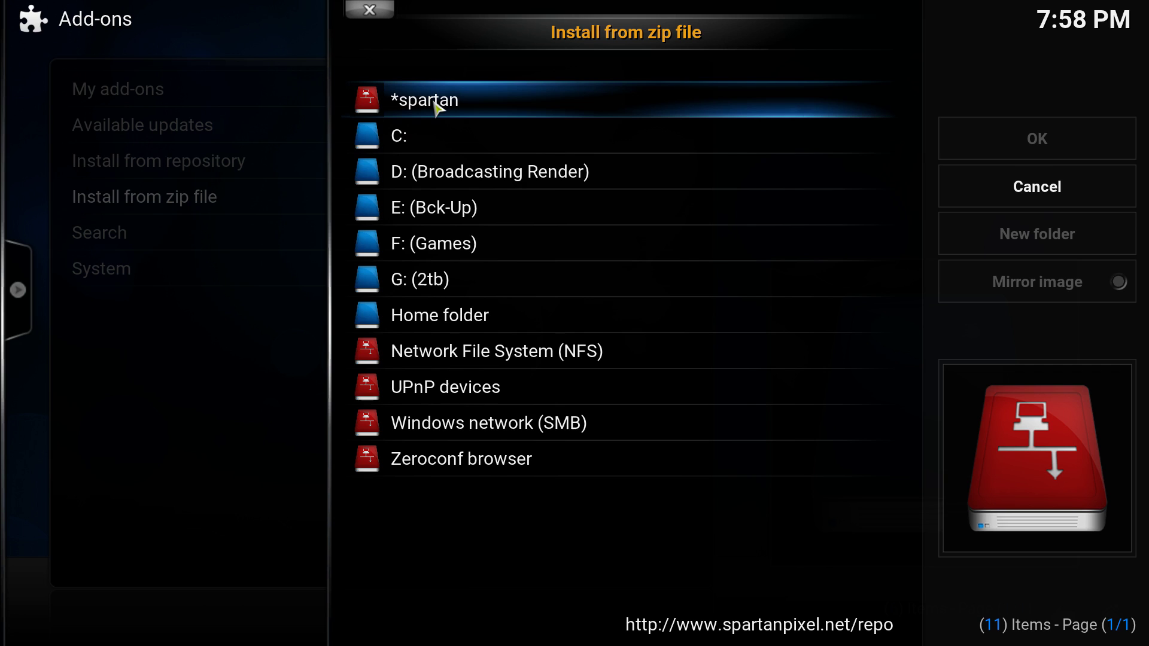
{"action": "left_click", "coordinate": [435, 106]}
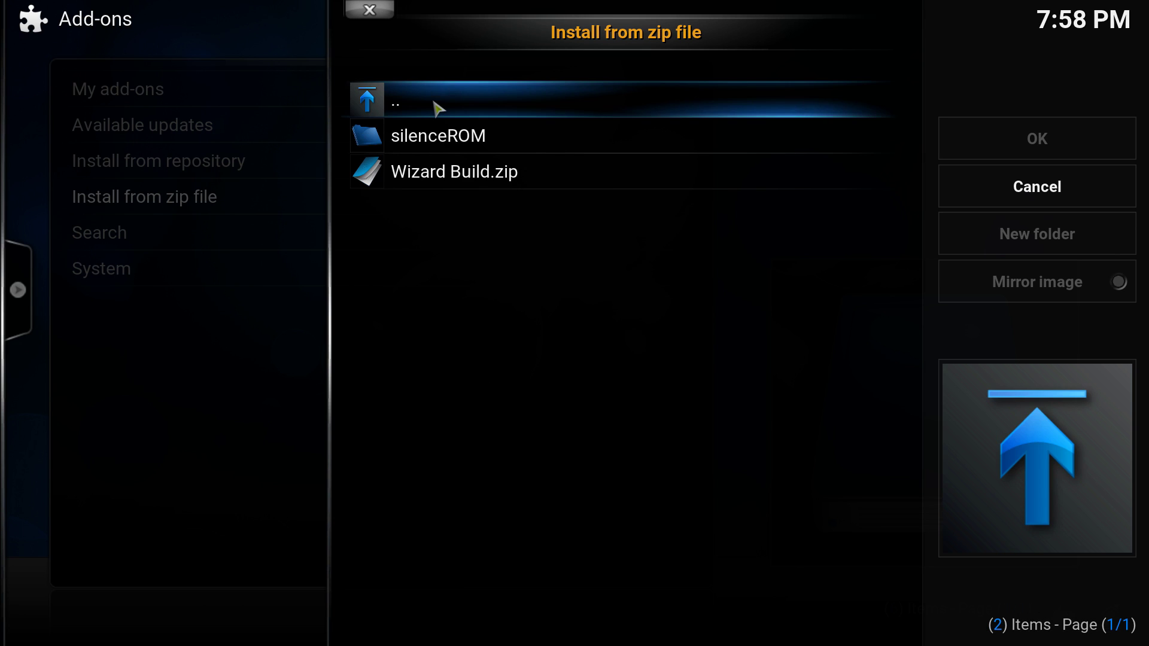
{"action": "left_click", "coordinate": [466, 181]}
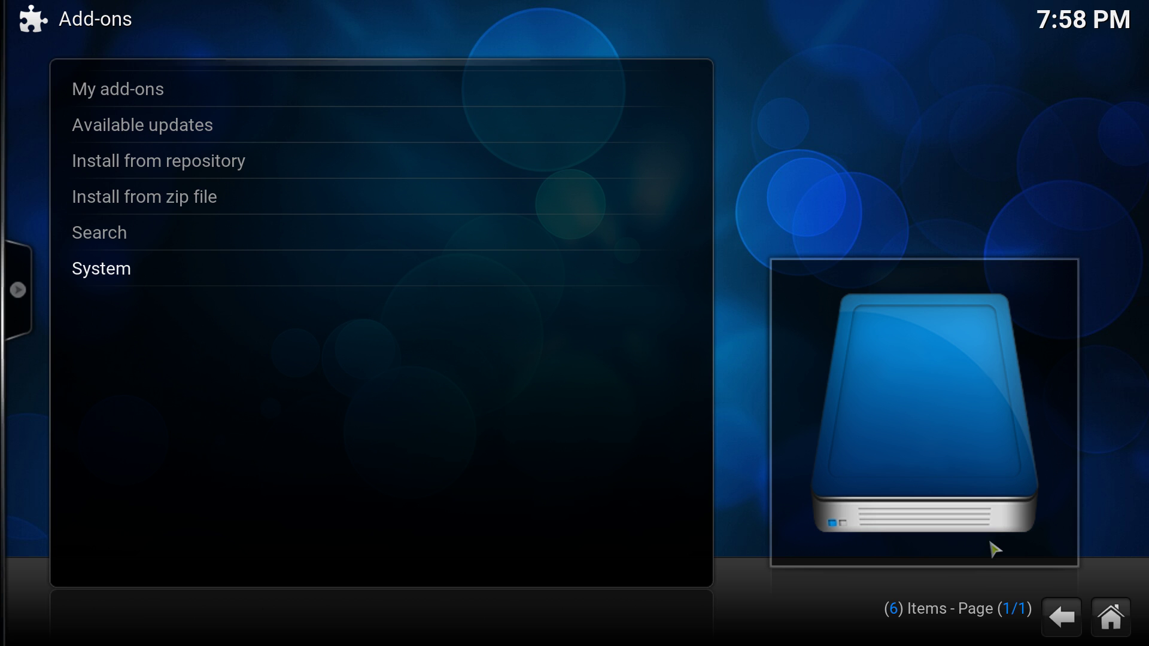
Step: Back out of settings to the home screen and scroll to the Videos section
{"action": "right_click", "coordinate": [603, 34]}
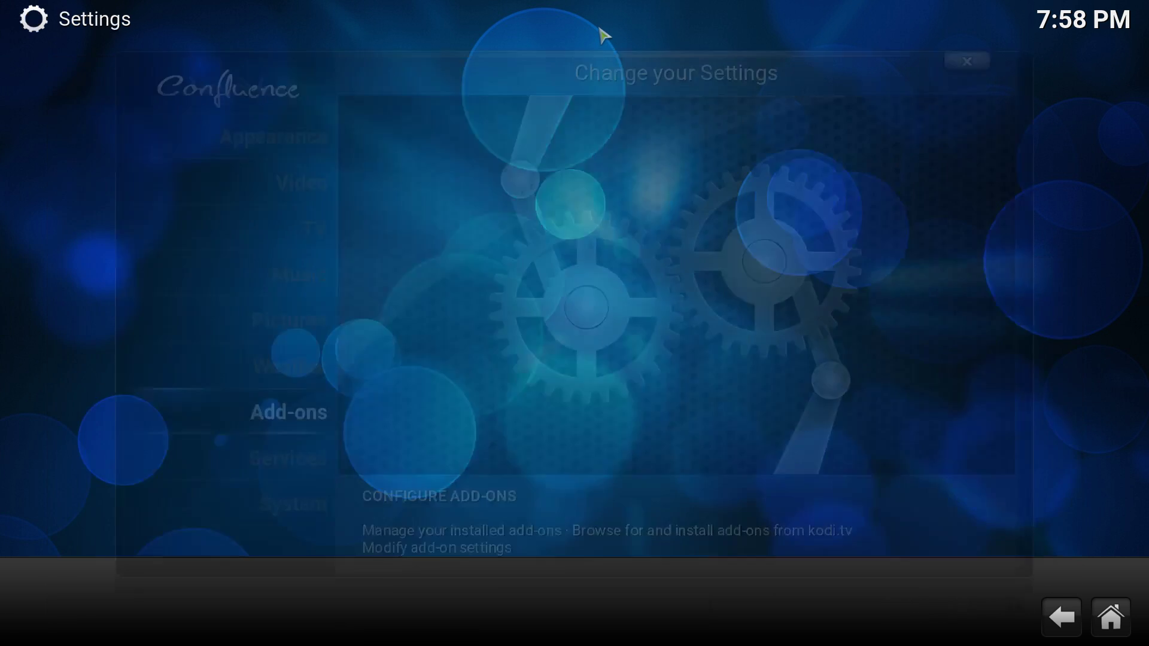
{"action": "right_click", "coordinate": [623, 27]}
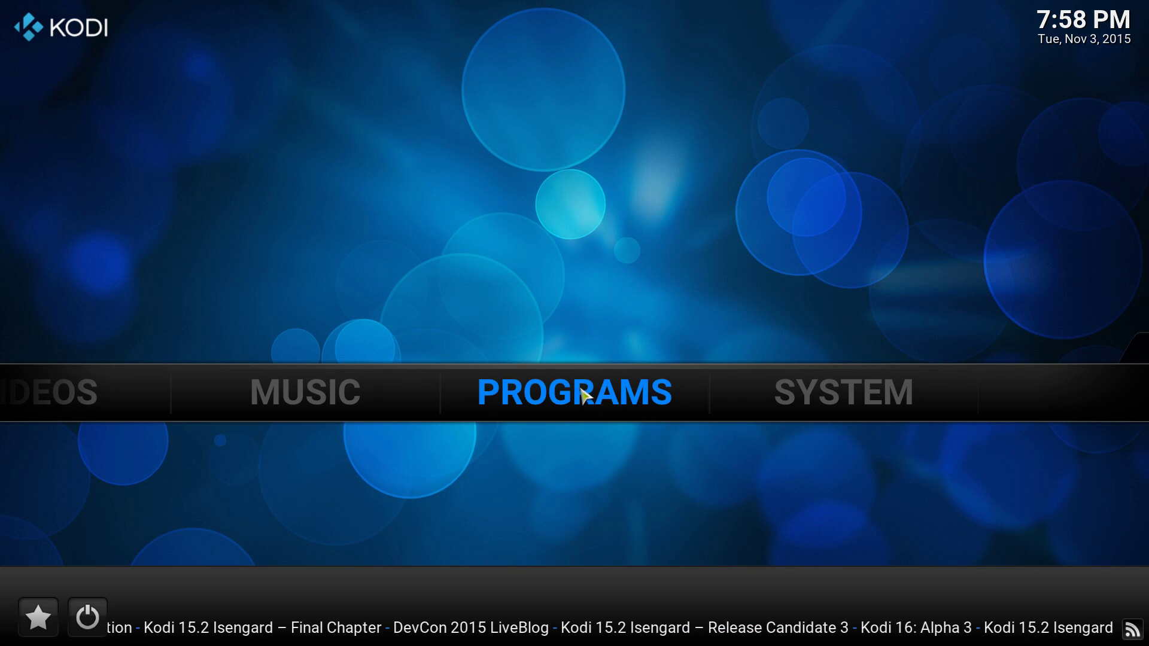
{"action": "scroll", "coordinate": [584, 392], "scroll_direction": "up", "scroll_amount": 2}
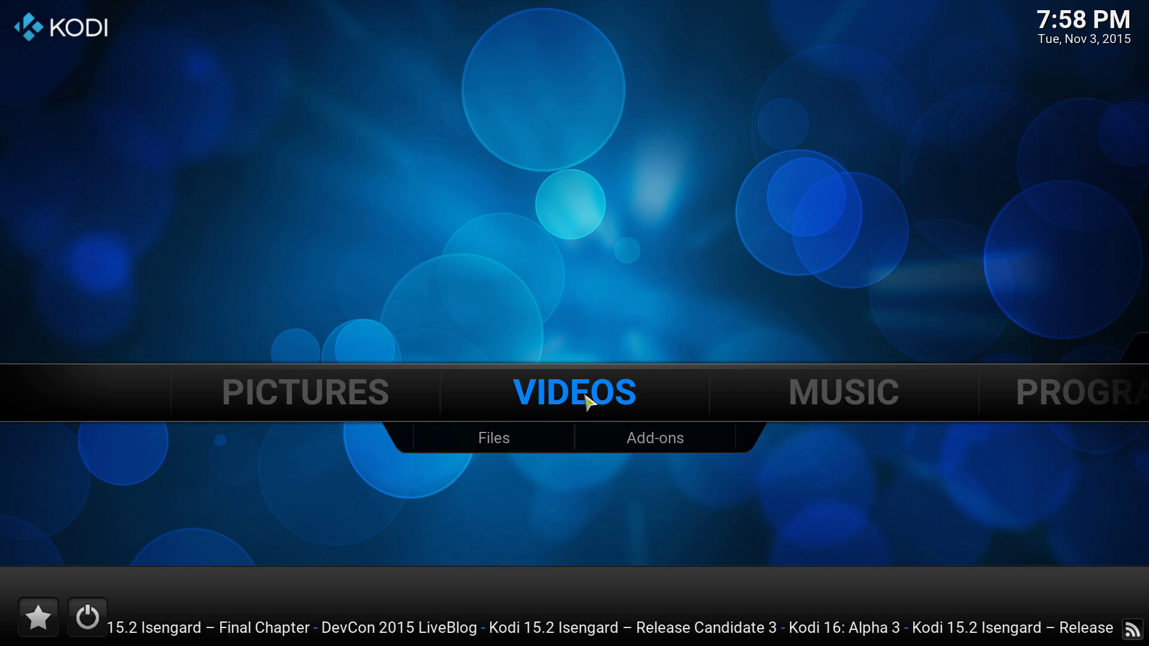
Step: Open Spartan Wizard from the video add-ons and download The Beast build
{"action": "left_click", "coordinate": [642, 443]}
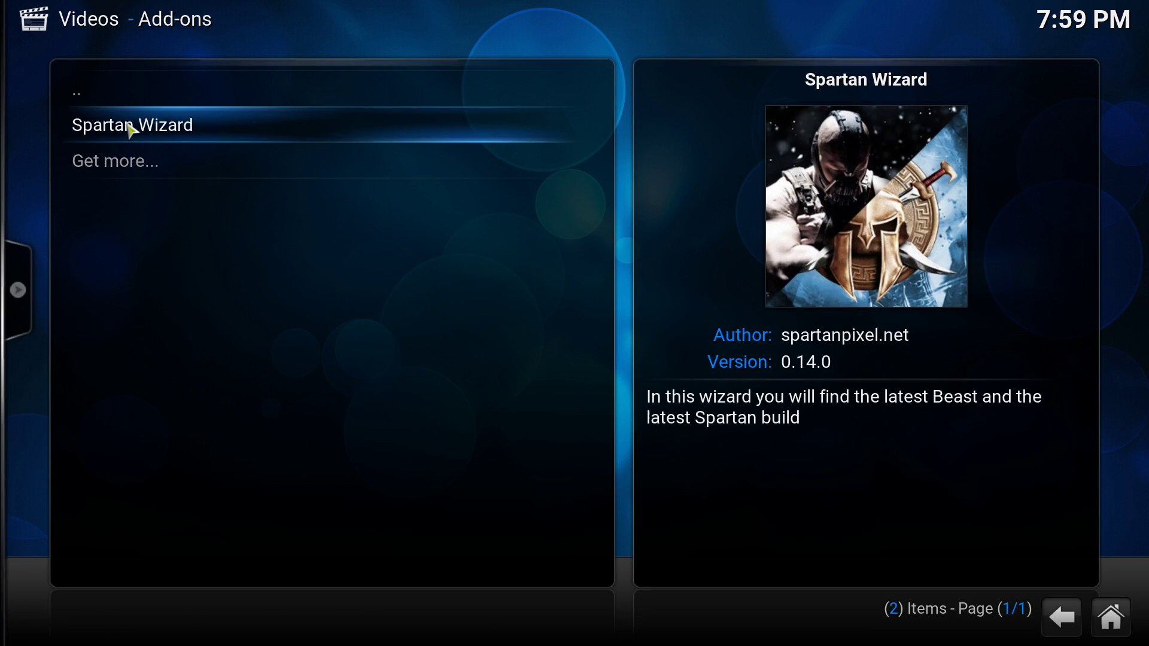
{"action": "left_click", "coordinate": [167, 129]}
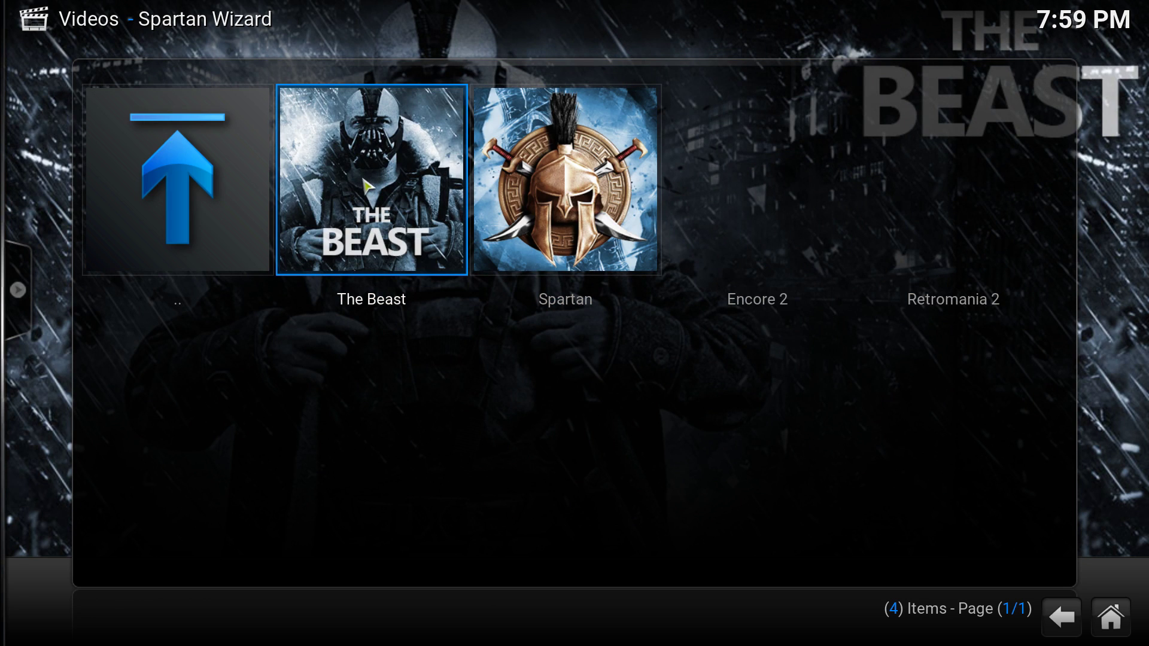
{"action": "left_click", "coordinate": [366, 186]}
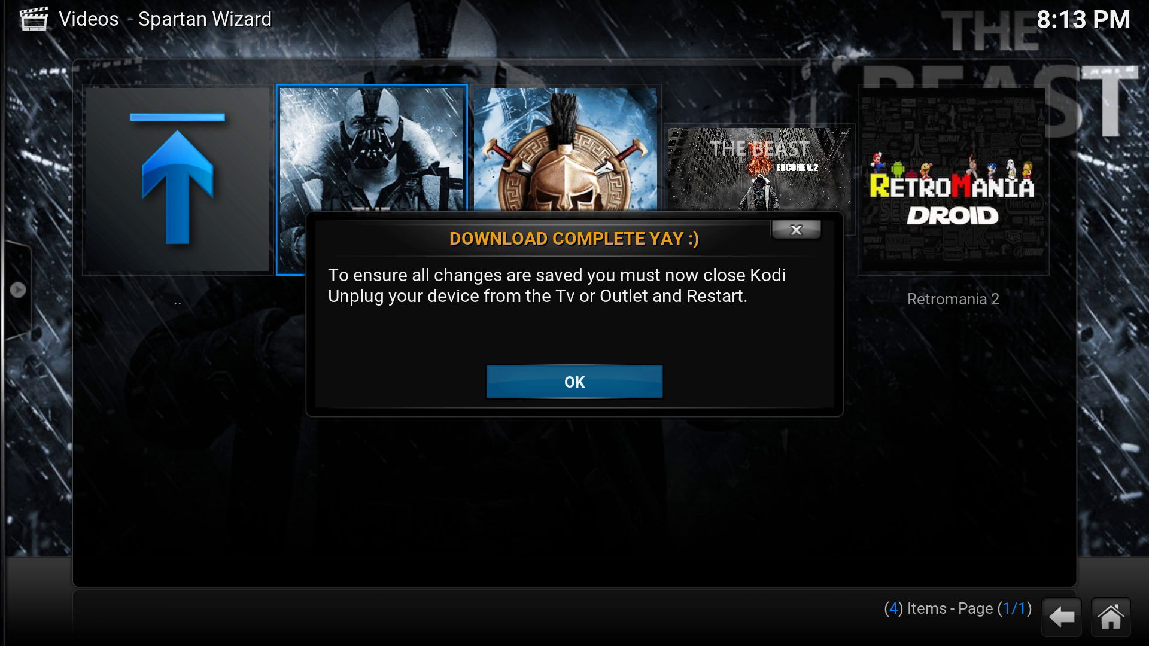
Step: Dismiss the download-complete notice and force-close Kodi so The Beast build applies
{"action": "left_click", "coordinate": [544, 389]}
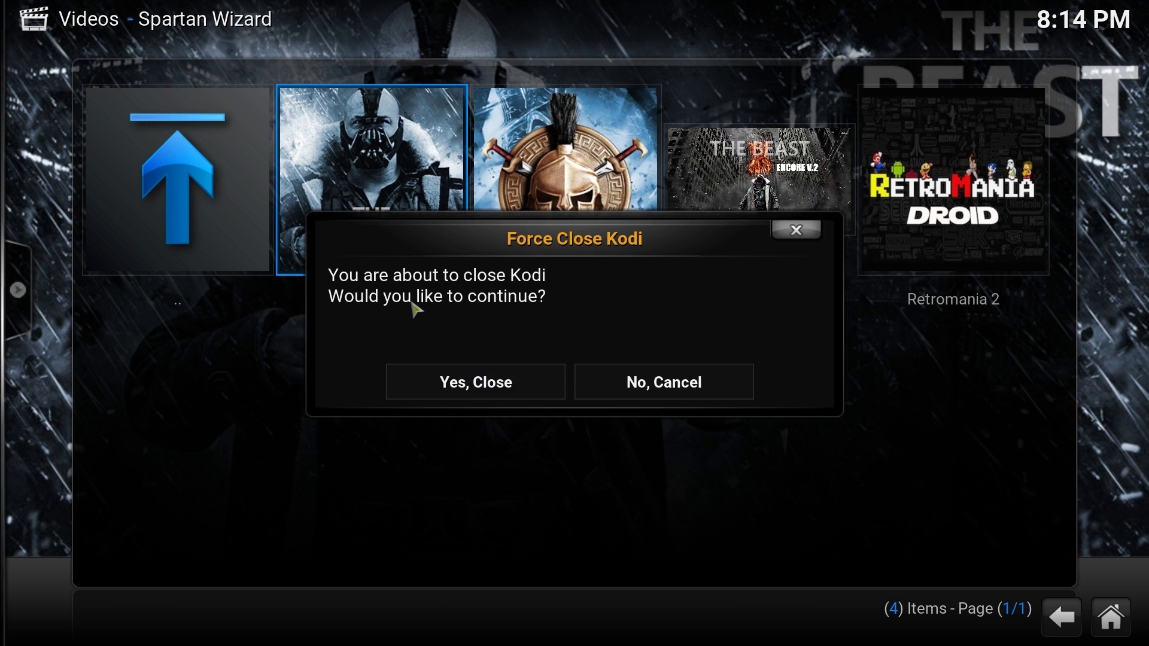
{"action": "left_click", "coordinate": [479, 382]}
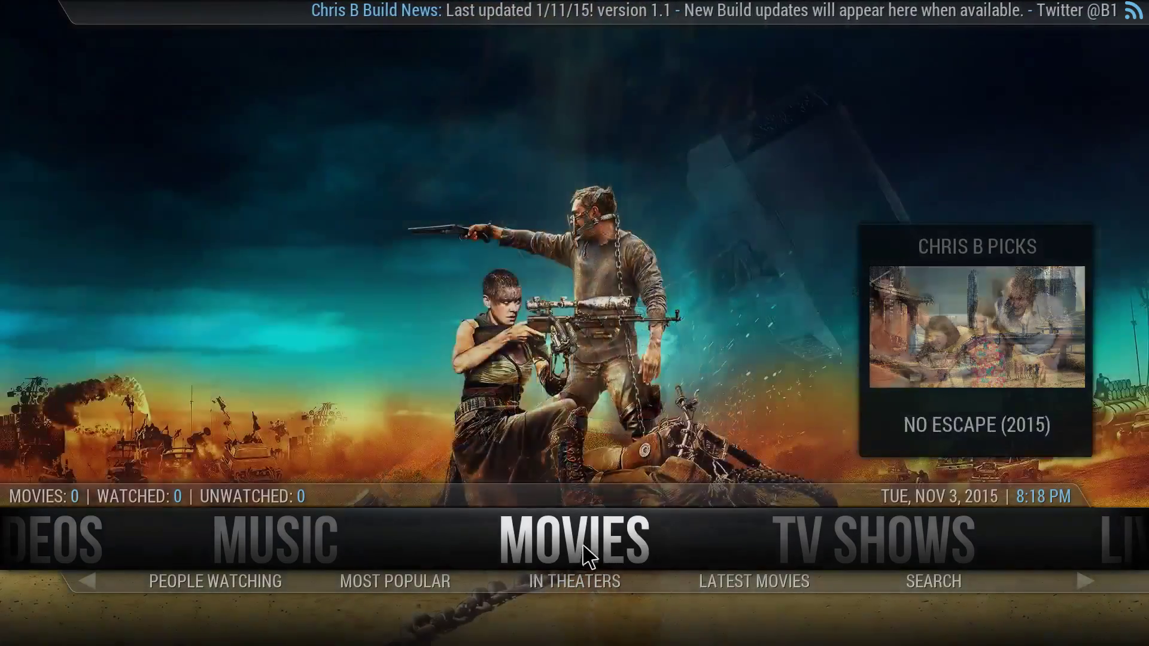
{"action": "scroll", "coordinate": [586, 553], "scroll_direction": "down", "scroll_amount": 1}
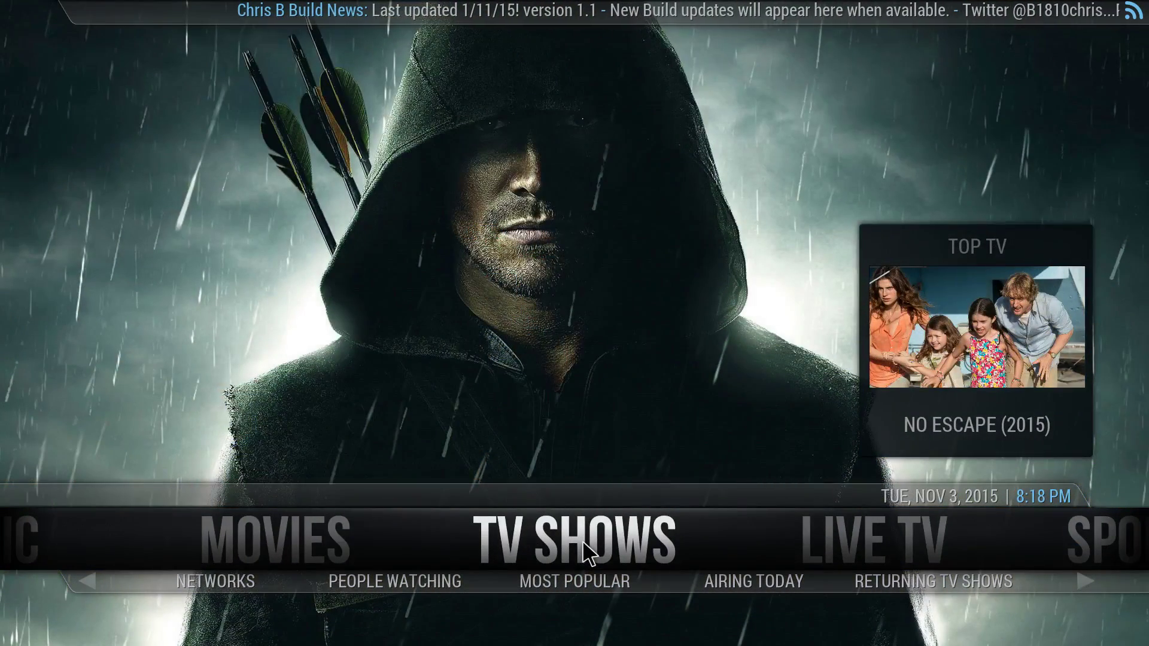
{"action": "scroll", "coordinate": [586, 553], "scroll_direction": "down", "scroll_amount": 1}
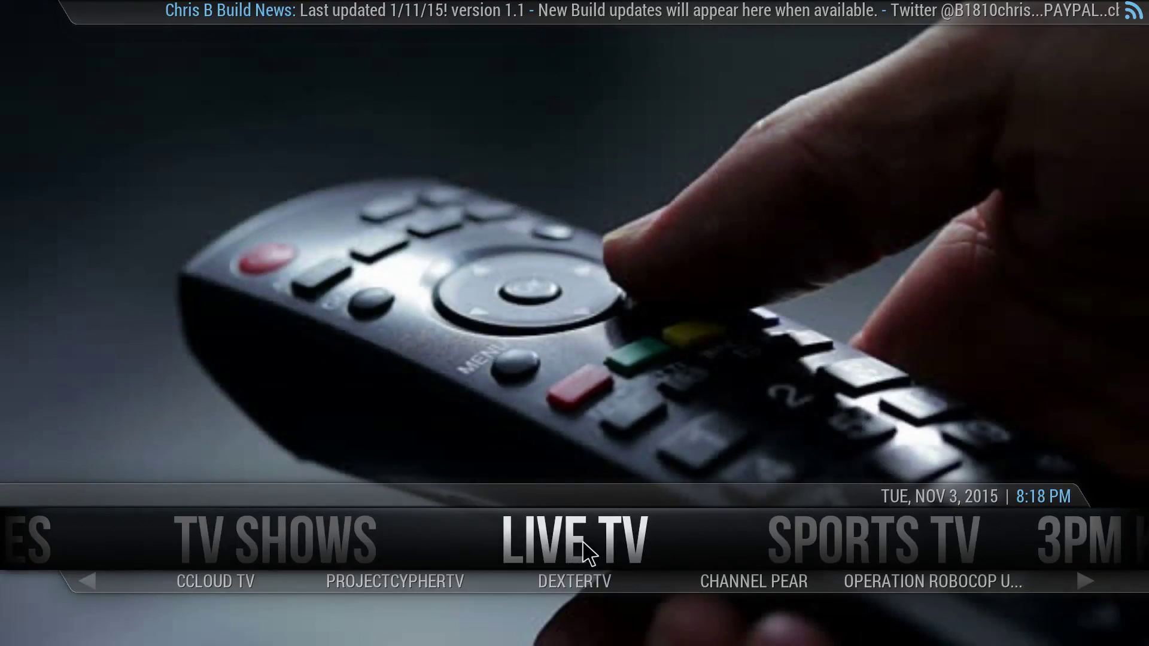
{"action": "scroll", "coordinate": [585, 553], "scroll_direction": "down", "scroll_amount": 1}
{"action": "scroll", "coordinate": [586, 554], "scroll_direction": "down", "scroll_amount": 1}
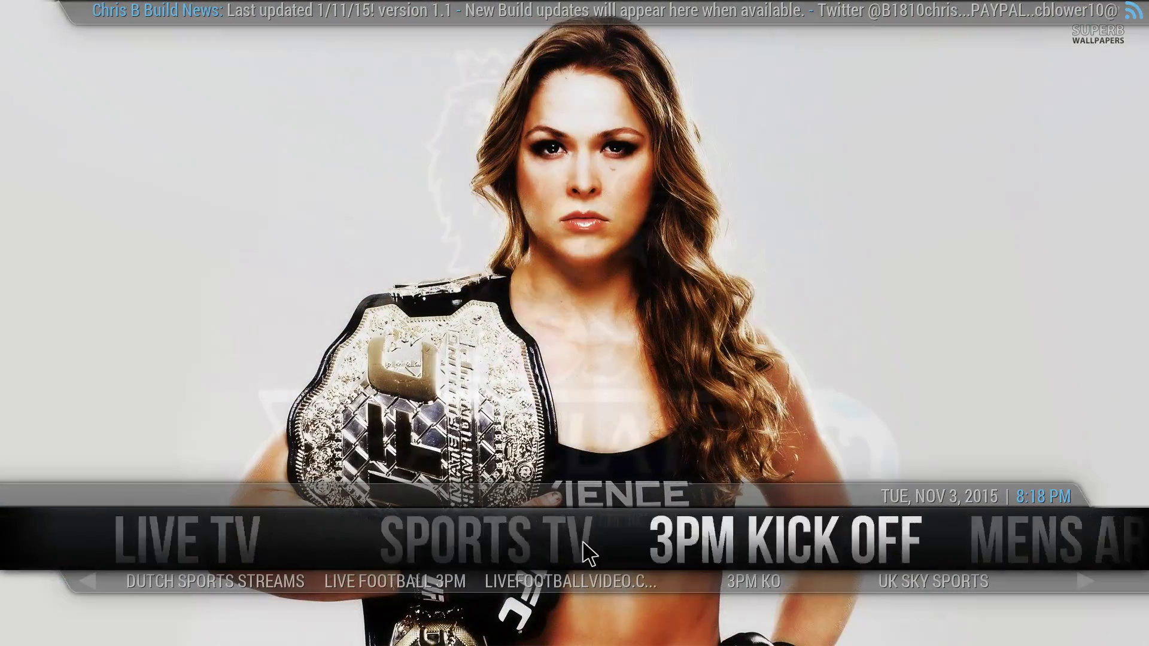
{"action": "scroll", "coordinate": [590, 553], "scroll_direction": "down", "scroll_amount": 1}
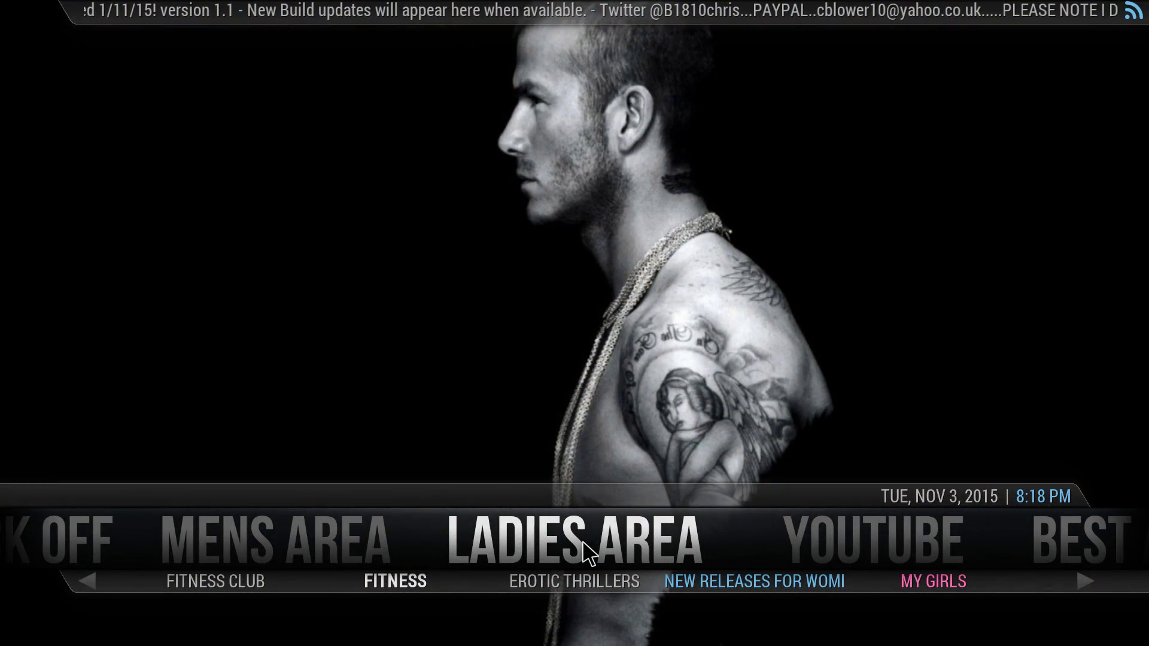
{"action": "scroll", "coordinate": [585, 551], "scroll_direction": "down", "scroll_amount": 1}
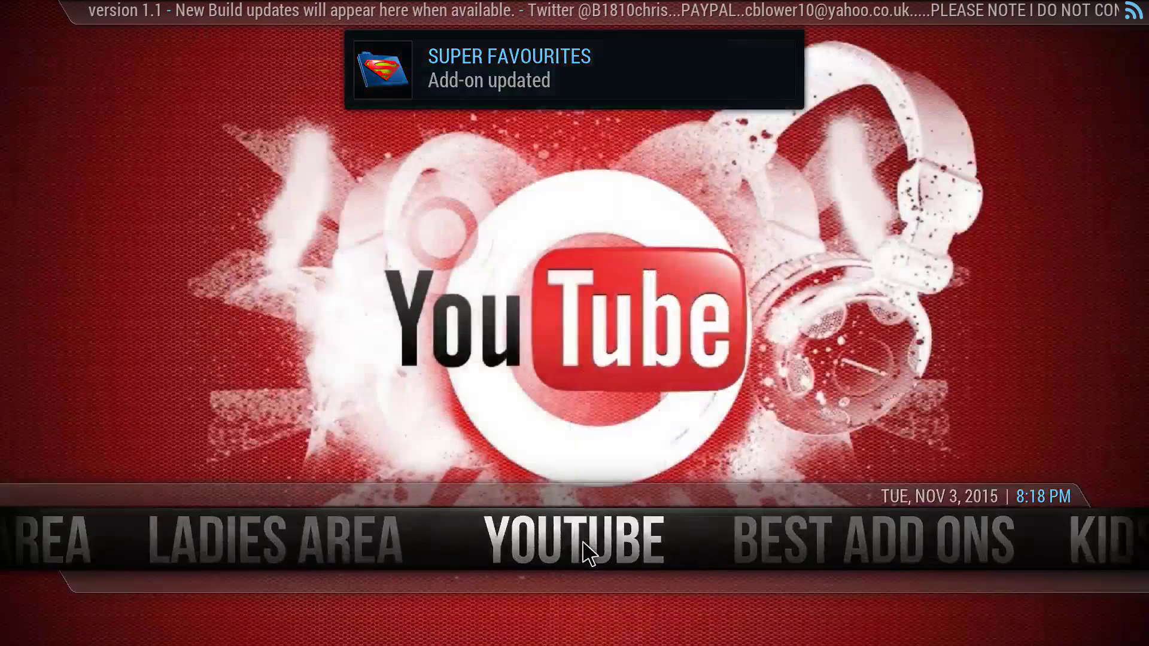
{"action": "scroll", "coordinate": [589, 554], "scroll_direction": "down", "scroll_amount": 1}
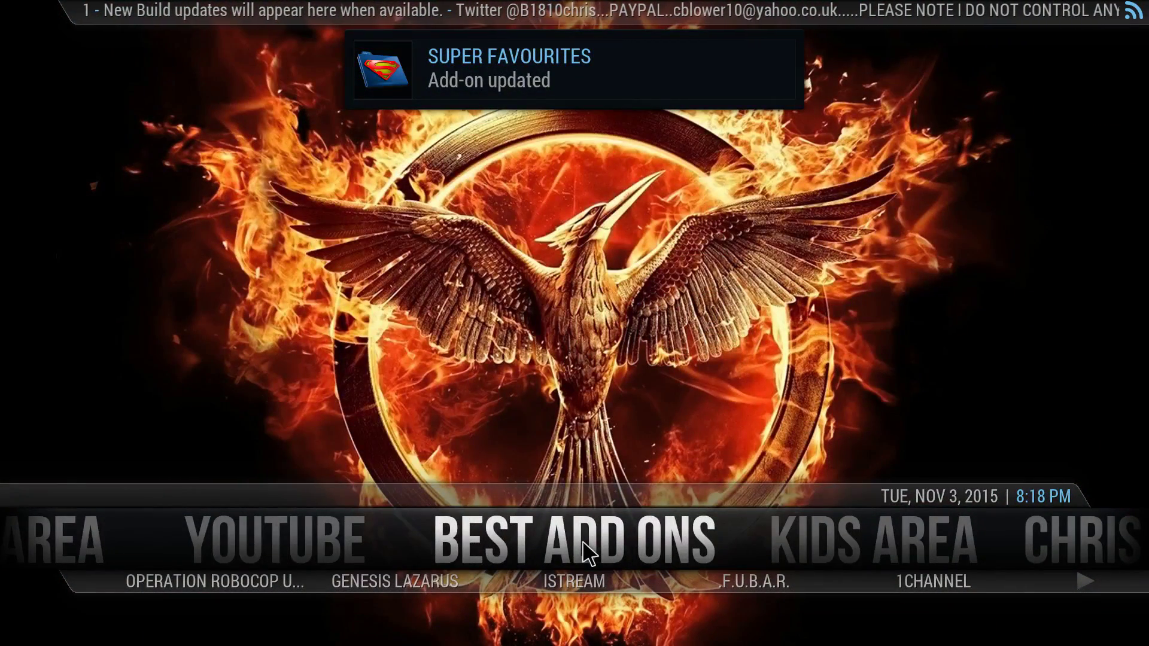
{"action": "scroll", "coordinate": [606, 542], "scroll_direction": "down", "scroll_amount": 1}
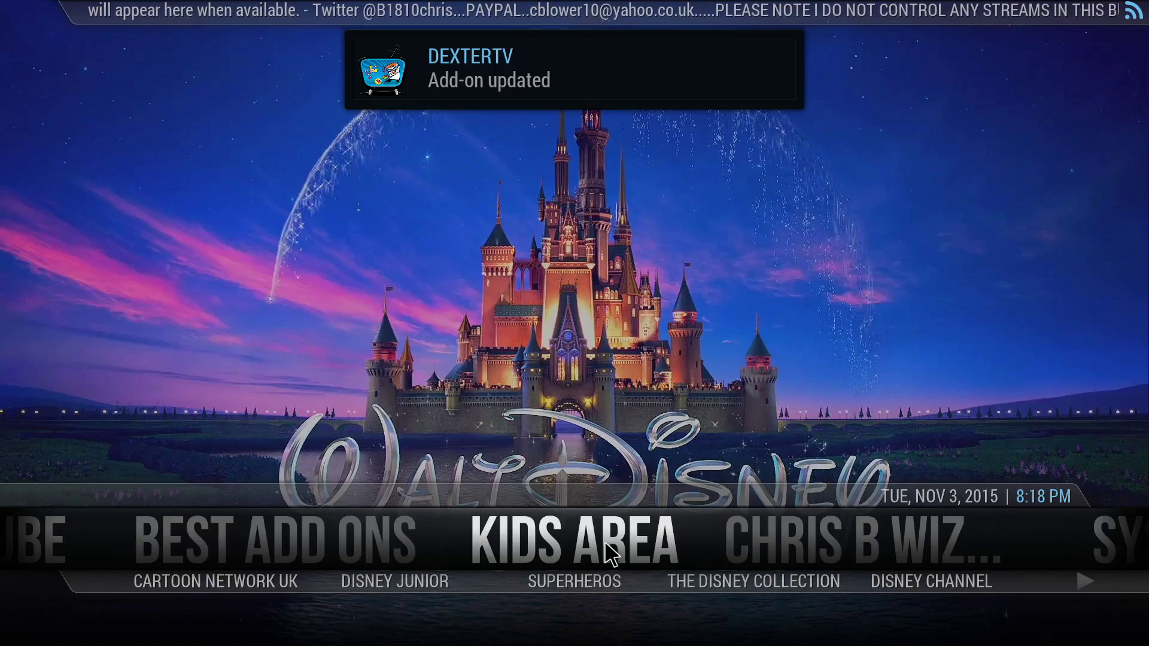
{"action": "scroll", "coordinate": [606, 551], "scroll_direction": "down", "scroll_amount": 1}
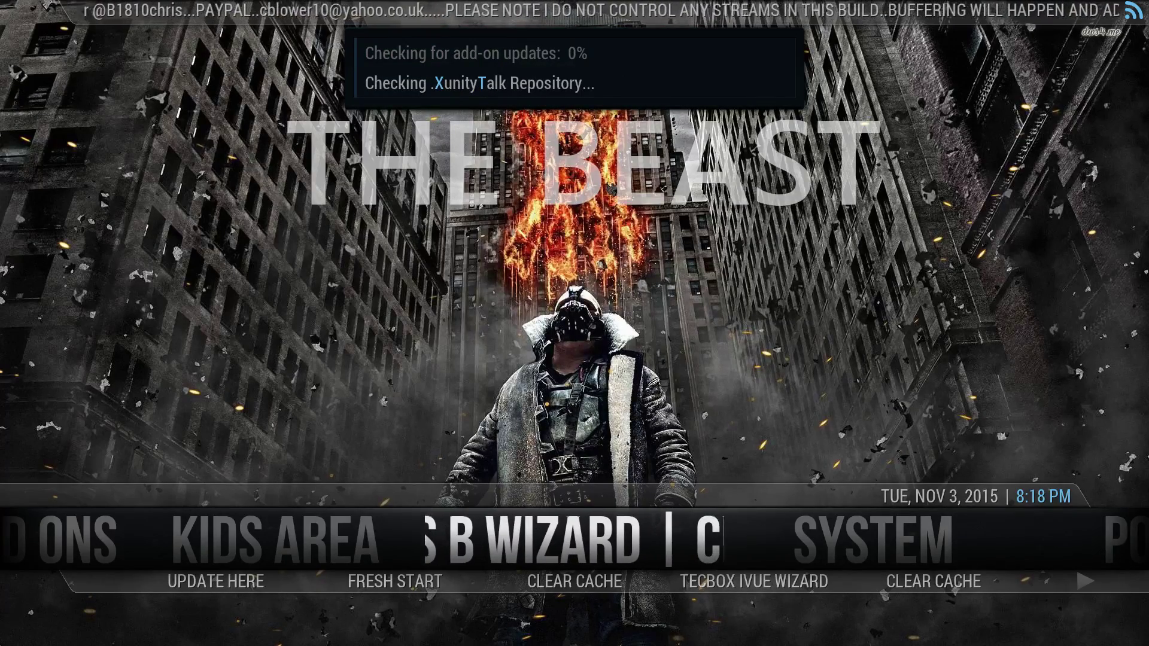
Step: Move along the home menu to POWER and open its power options dialog
{"action": "key", "text": "Right"}
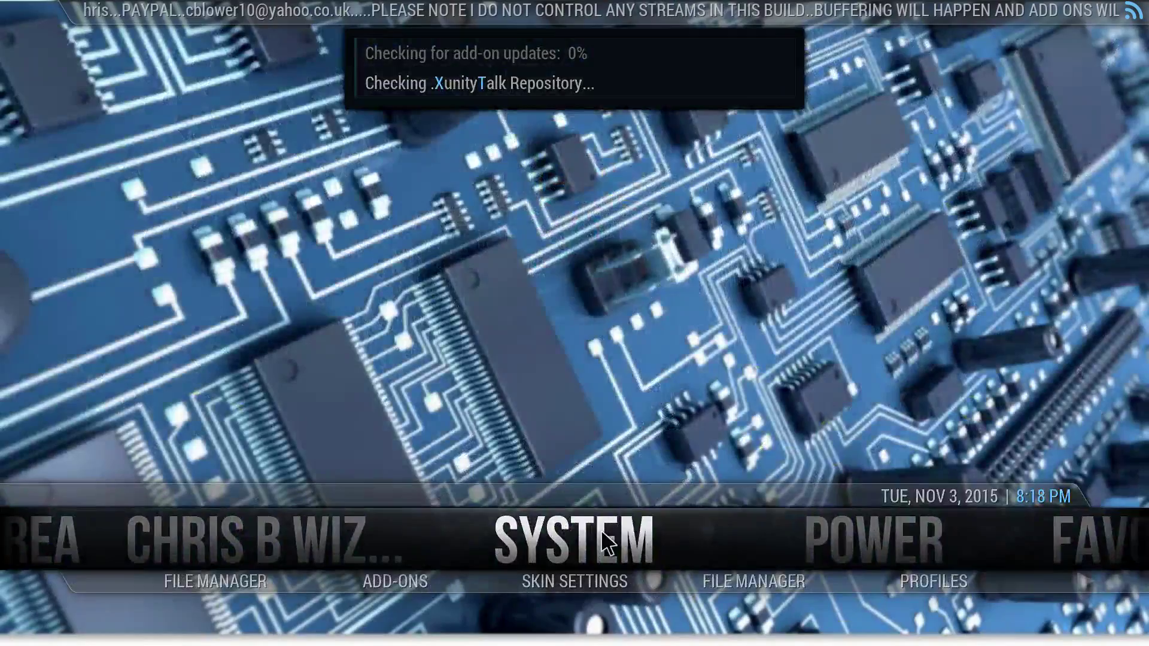
{"action": "key", "text": "Right"}
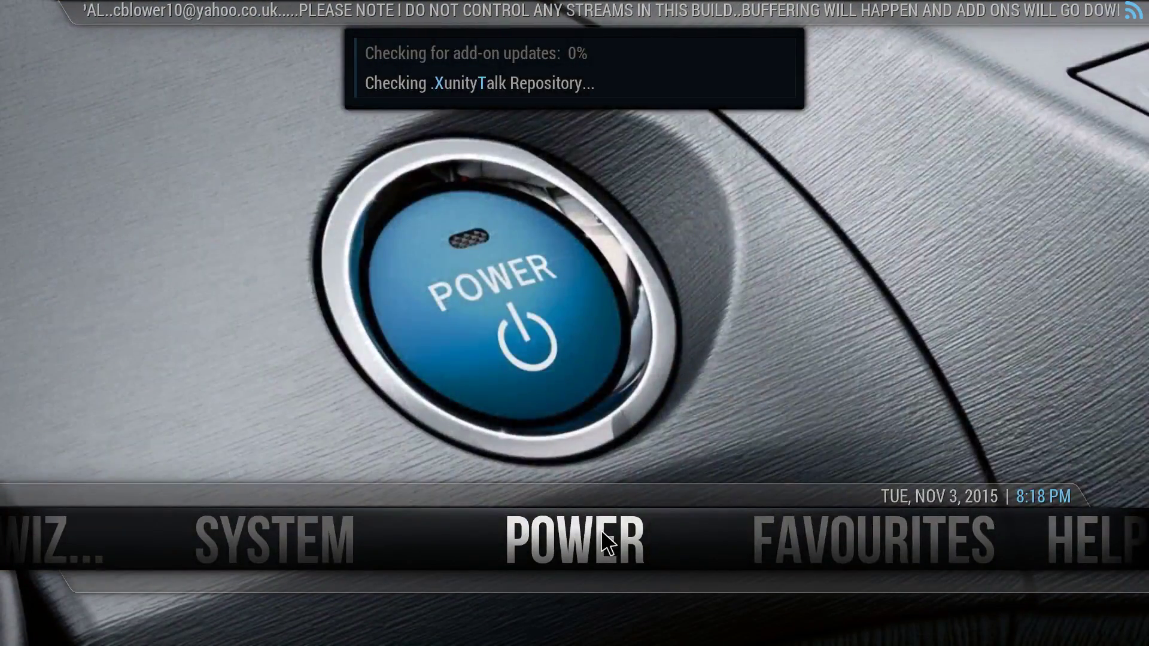
{"action": "key", "text": "Left"}
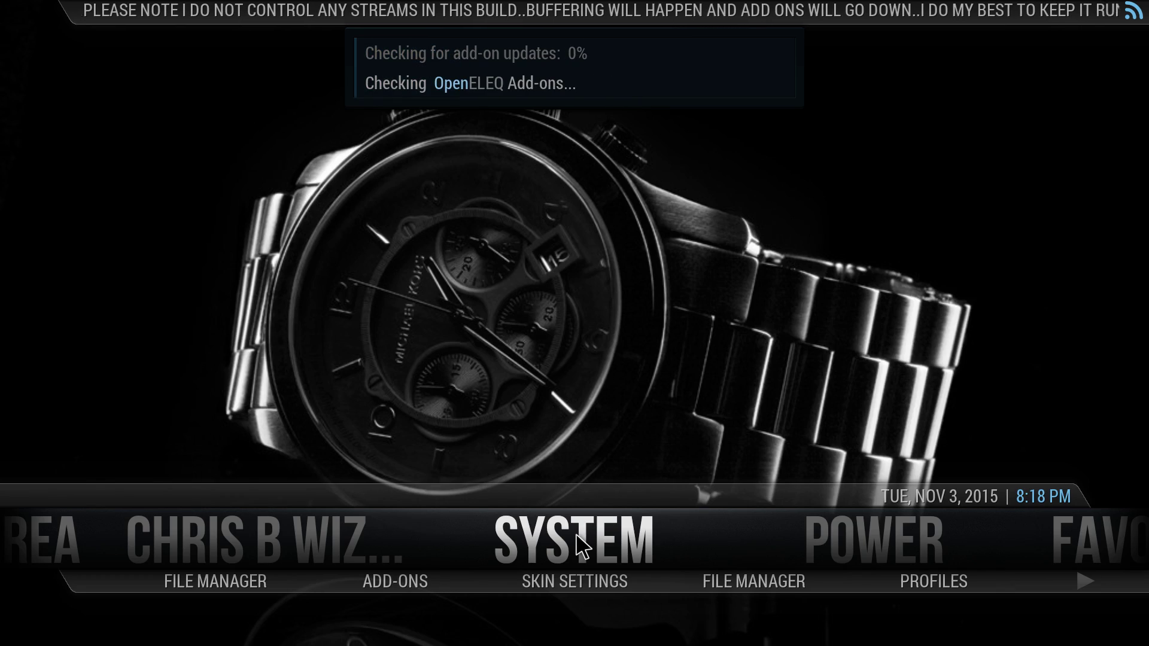
{"action": "key", "text": "Right"}
{"action": "left_click", "coordinate": [576, 536]}
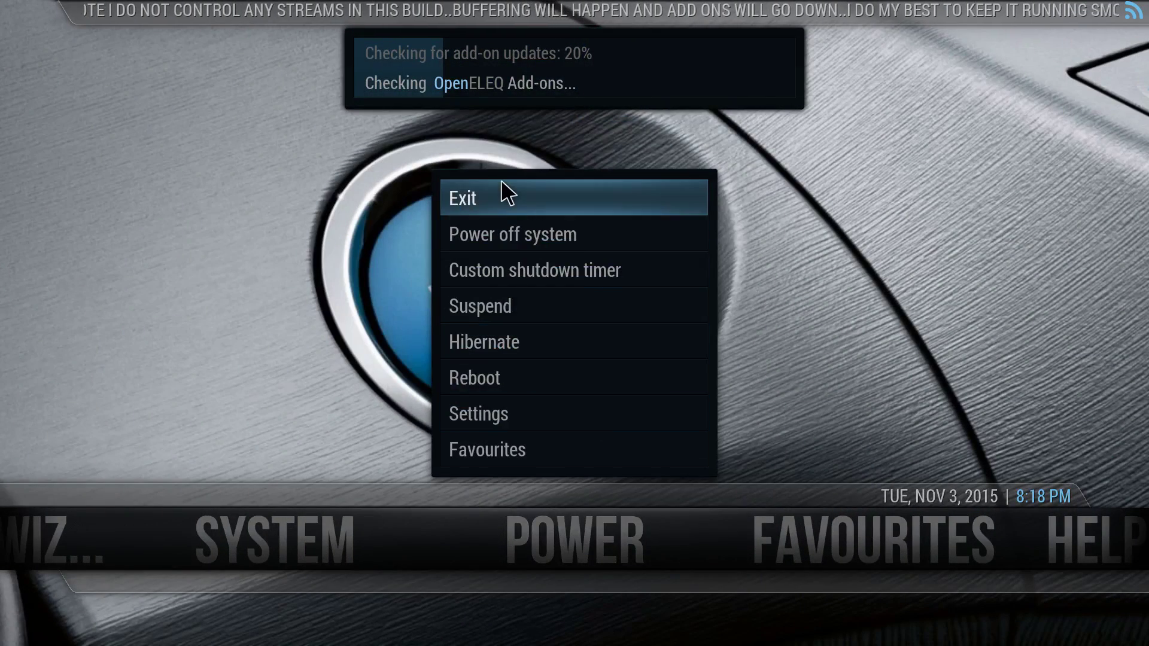